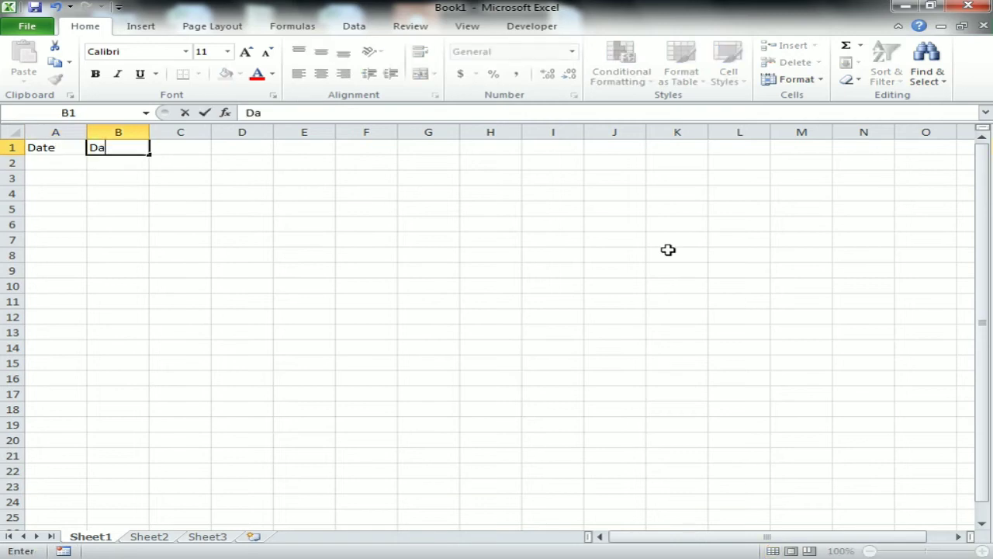
Finish the Data heading in B1 and enter 1-Apr in A2
key(Return)
text(1ap)
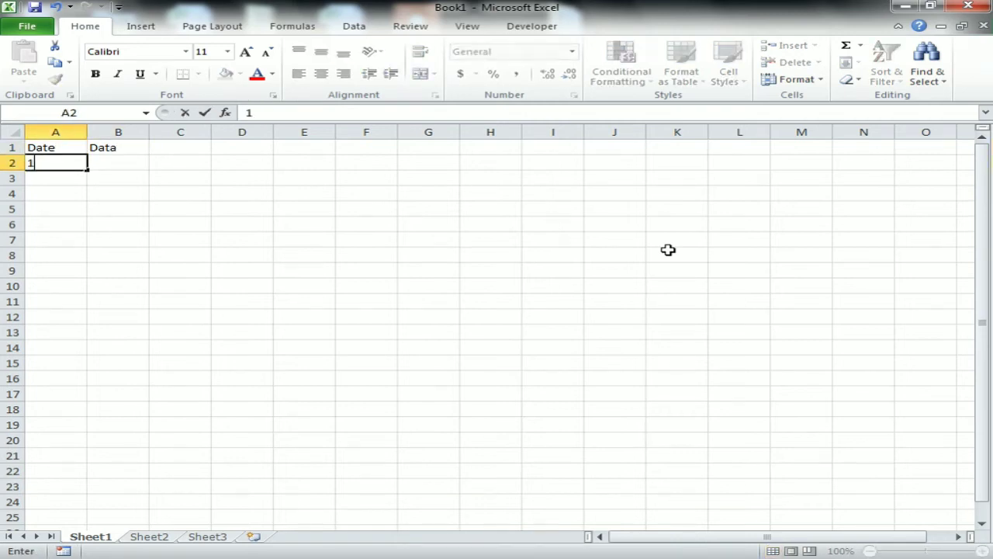
key(Return)
Fill A2:A10 with a daily date series running 1-Apr through 9-Apr
key(Down)
key(Down)
key(Down)
key(Down)
key(Down)
key(Down)
key(Down)
key(shift+ctrl+Up)
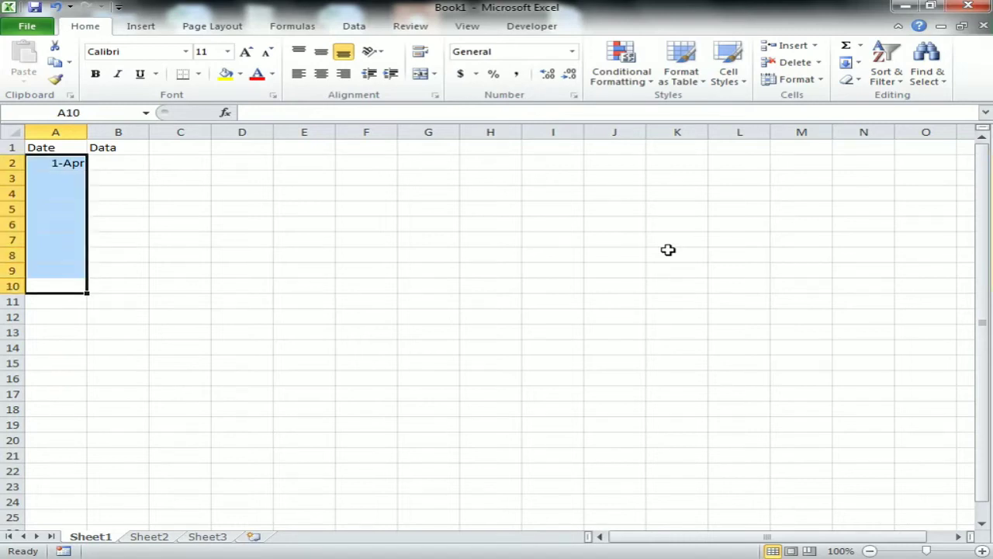
key(alt+h)
key(f)
key(i)
key(s)
key(Return)
Select the Date column range A1:A10
key(Up)
key(Up)
key(Up)
key(Up)
key(Up)
key(Up)
key(Up)
key(Up)
key(Up)
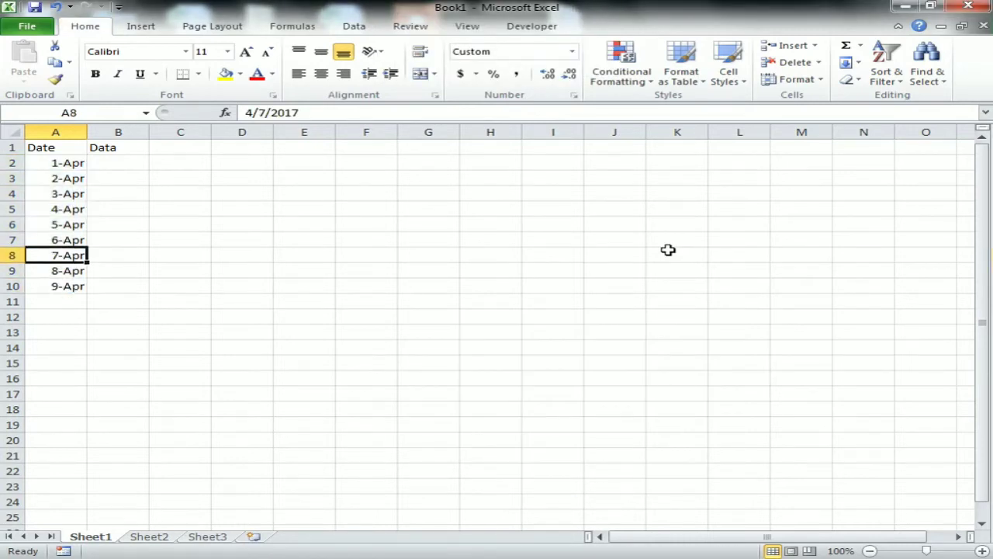
key(Down)
key(Up)
key(shift+ctrl+Down)
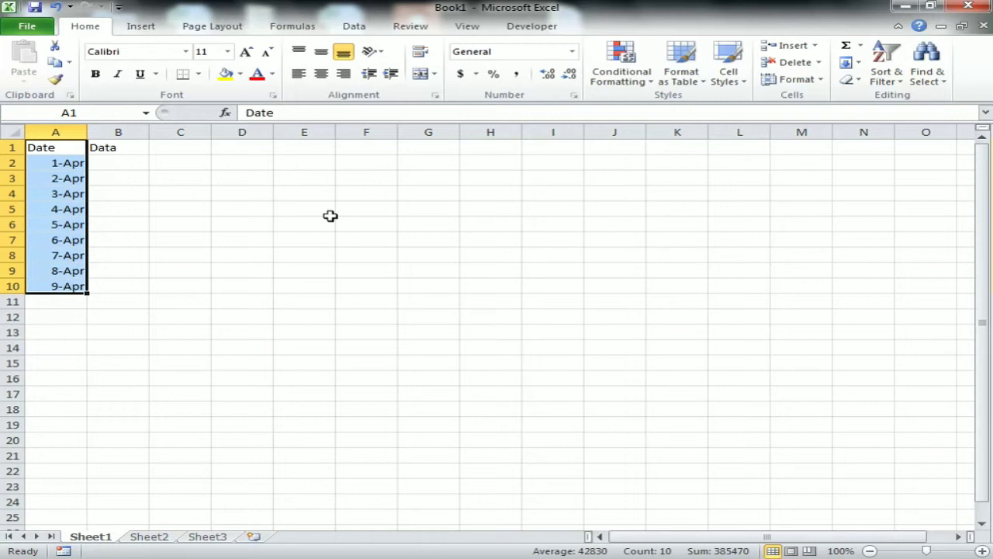
Center the Date and Data table A1:B10
click(120, 146)
key(Left)
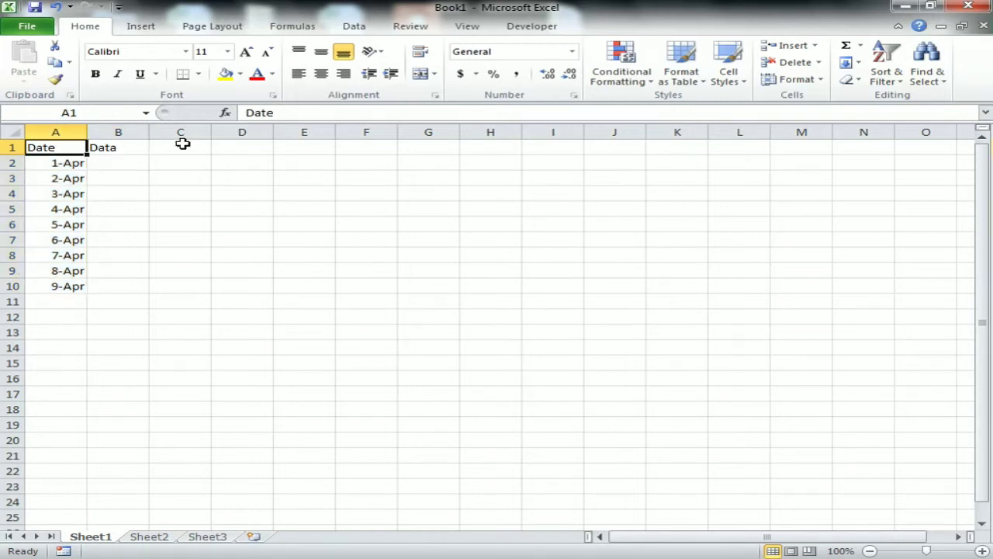
key(ctrl+a)
click(320, 74)
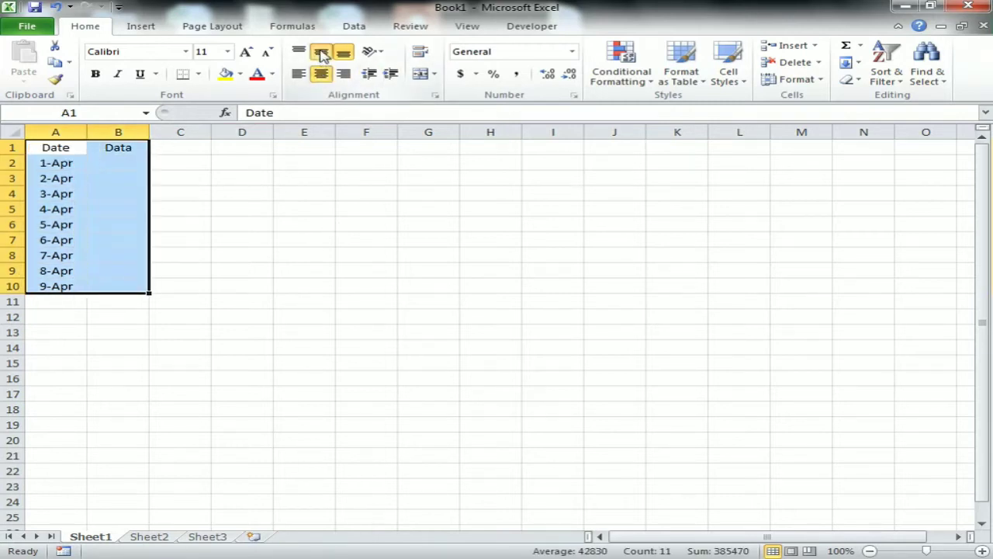
click(303, 149)
Enter =RANDBETWEEN(10,30) in B2
click(40, 160)
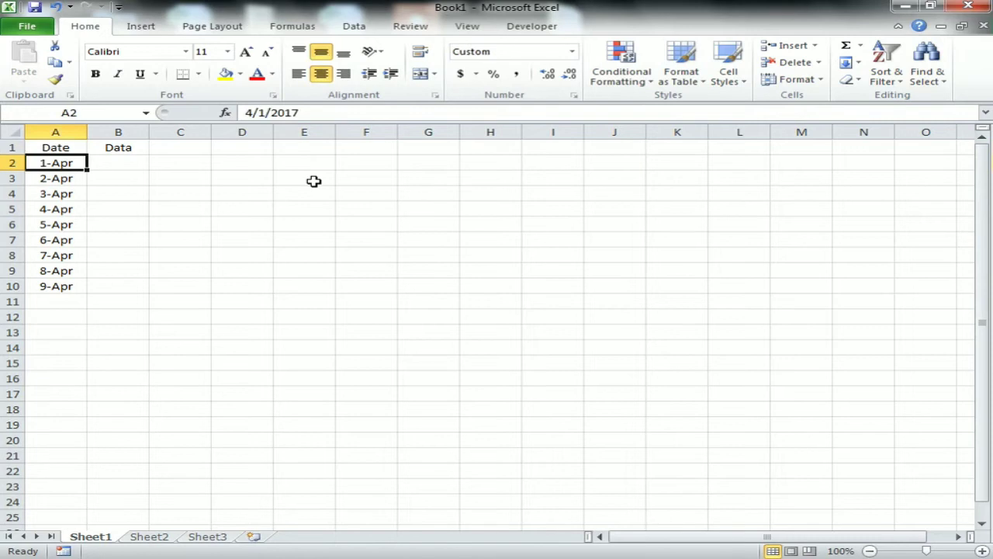
key(Right)
key(Left)
key(Right)
text(=ra)
key(Down)
key(Down)
key(Tab)
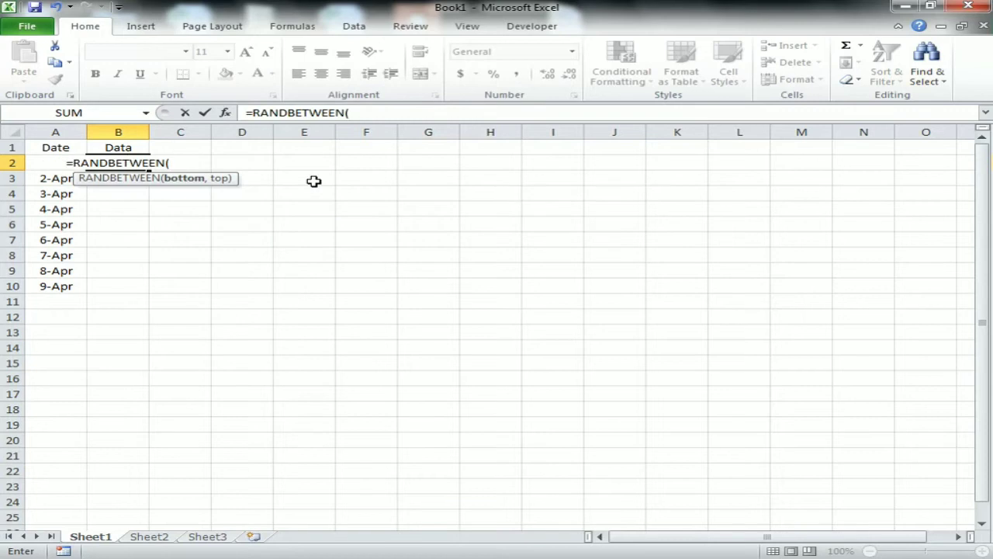
text(10)
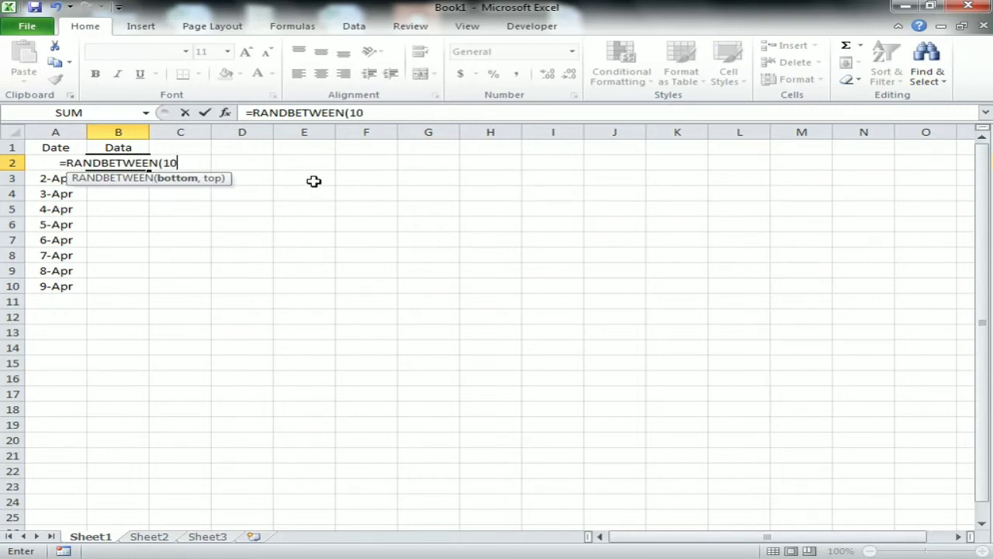
text(30)
key(BackSpace)
key(BackSpace)
text(,30)
key(ctrl+Return)
Fill the RANDBETWEEN formula down B2:B10 and return to A2
key(Left)
key(ctrl+Down)
key(Right)
key(ctrl+shift+Up)
key(ctrl+d)
key(Down)
key(Left)
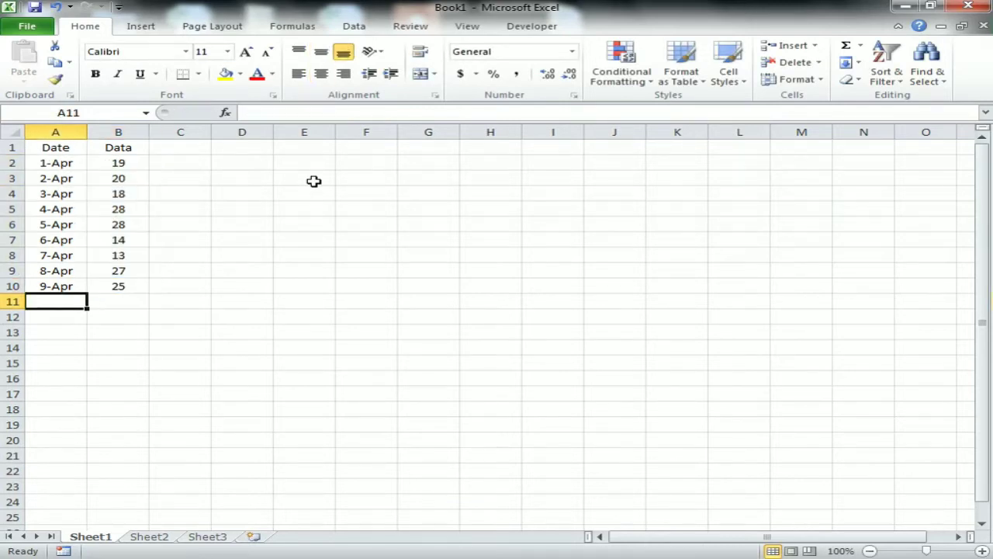
key(Right)
key(ctrl+Up)
key(ctrl+Up)
key(Left)
key(Down)
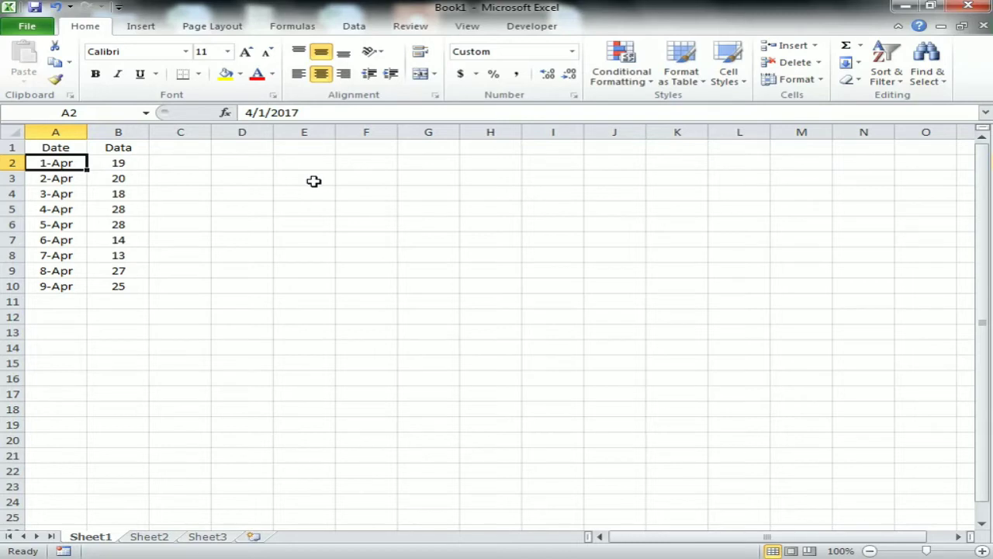
Type the heading Graph into cell C1
click(190, 148)
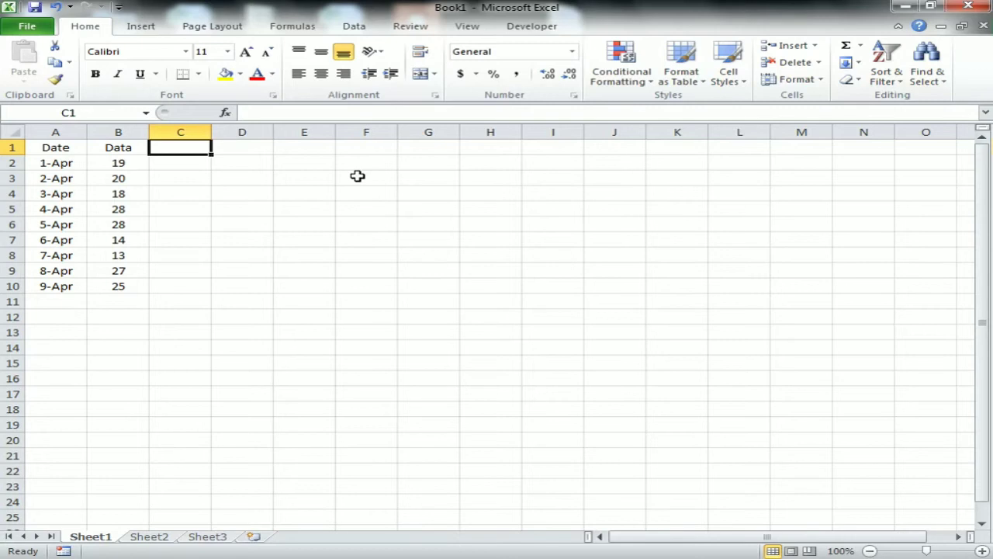
text(Graph)
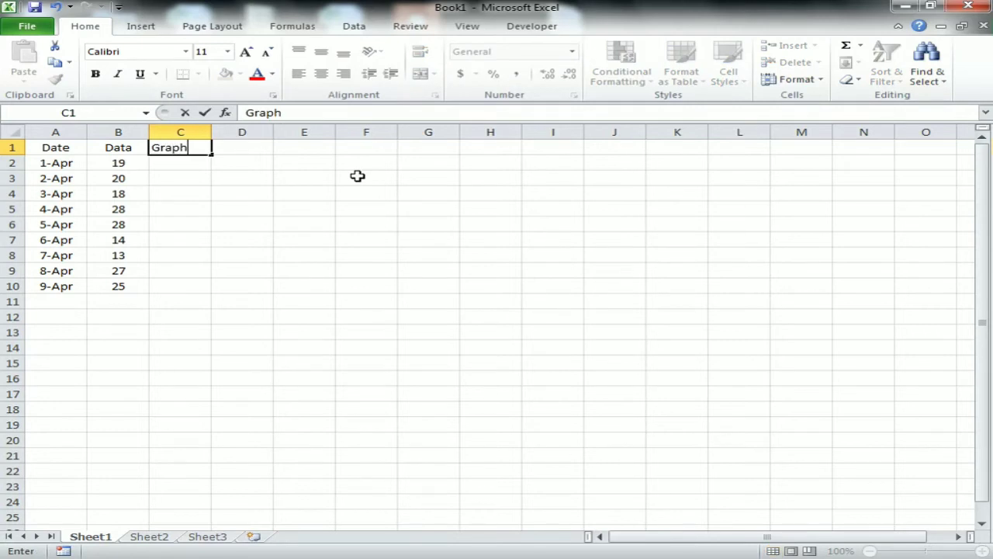
key(ctrl+Return)
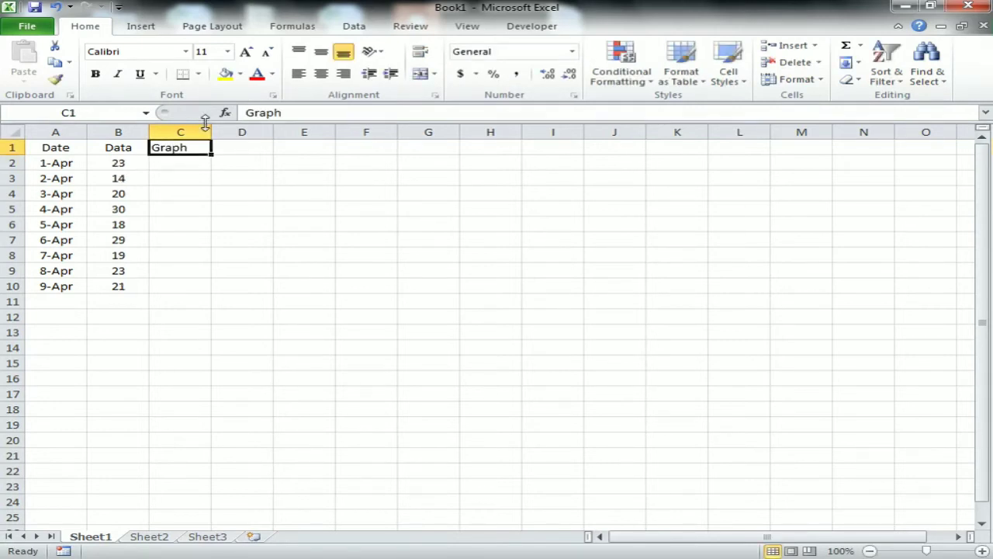
Widen the Graph column and put All Borders on the table A1:C10
drag(211, 134, 464, 138)
drag(70, 147, 248, 284)
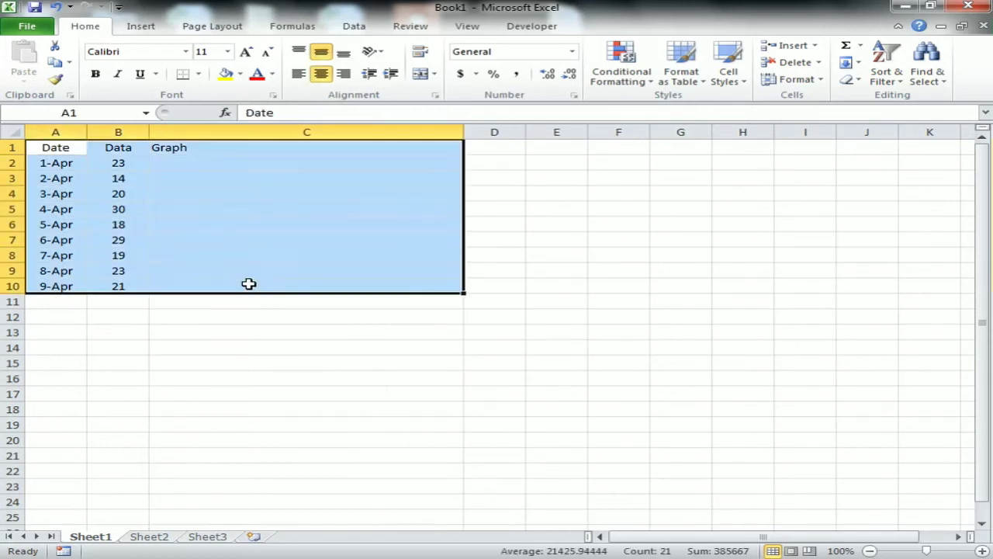
key(alt)
key(h)
key(b)
key(a)
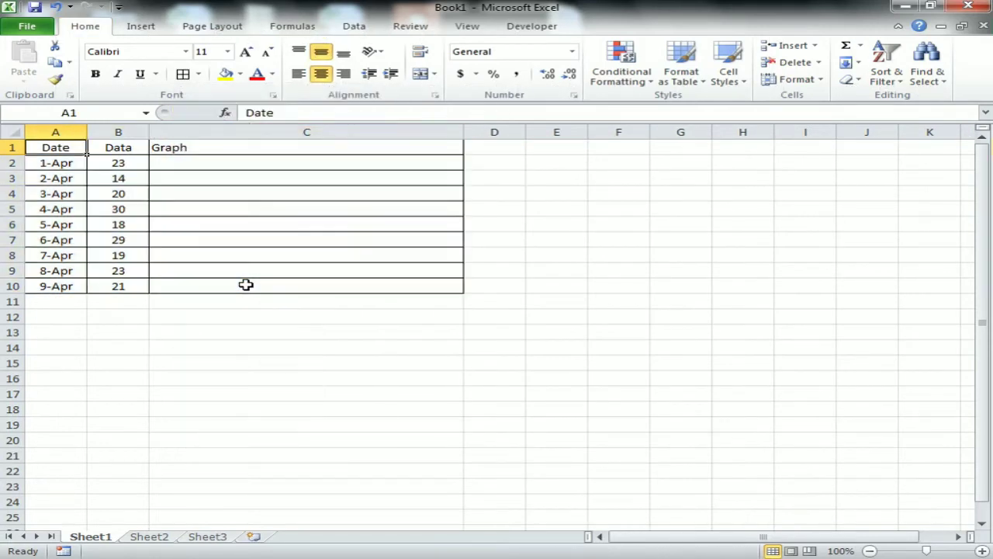
Center every table cell, including the Graph column
click(321, 74)
click(322, 75)
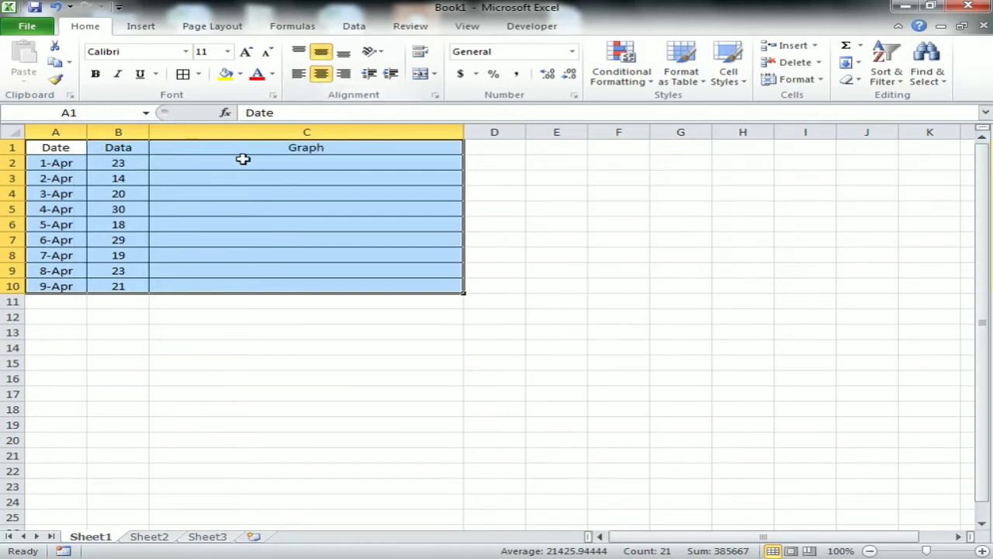
click(225, 164)
click(73, 148)
Give the header row A1:C1 a blue fill with white text
drag(219, 147, 297, 117)
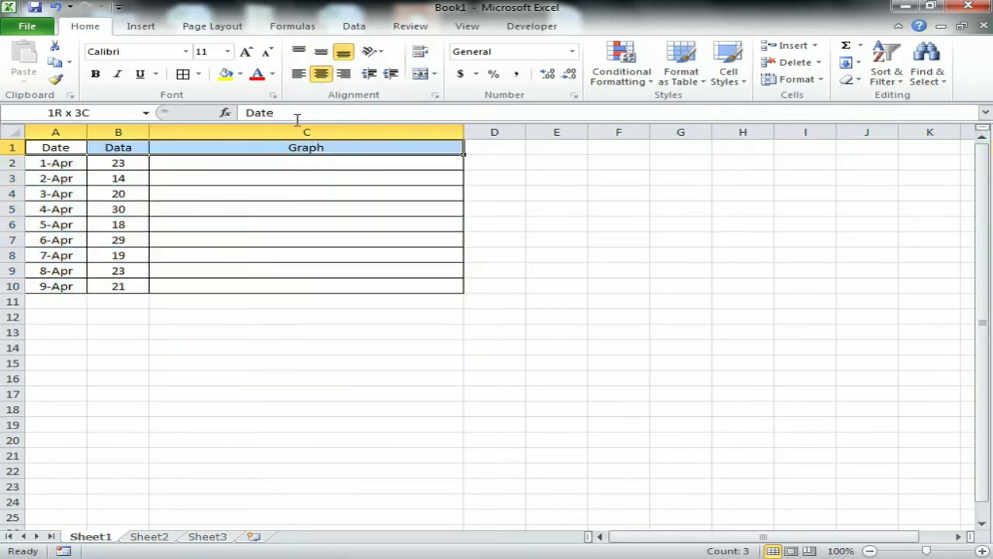
click(241, 73)
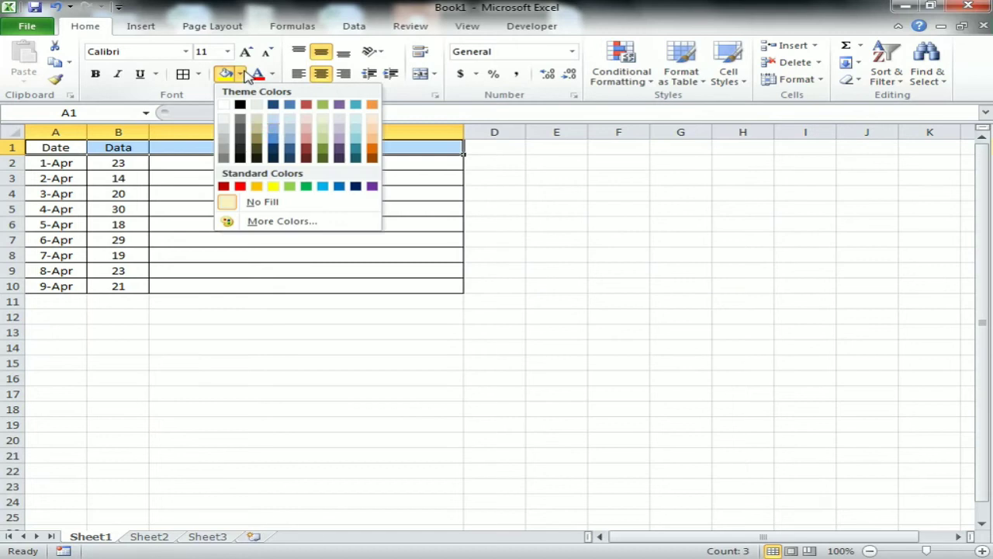
click(273, 138)
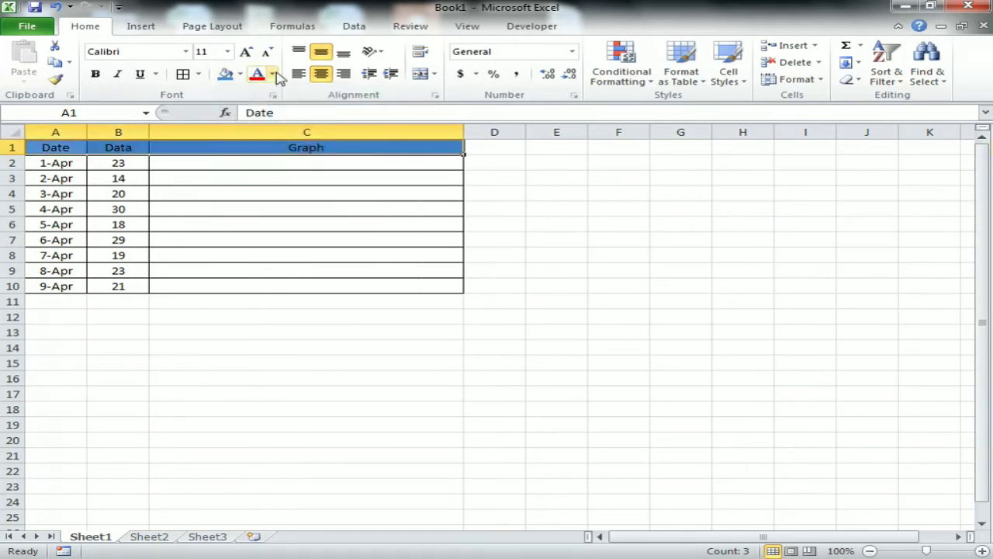
click(271, 74)
click(264, 124)
click(232, 176)
click(313, 147)
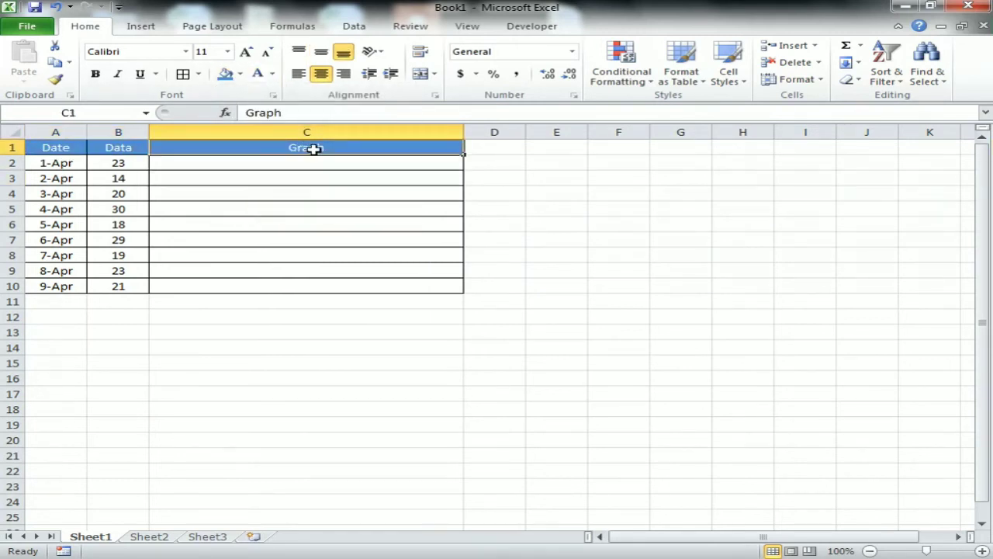
click(138, 26)
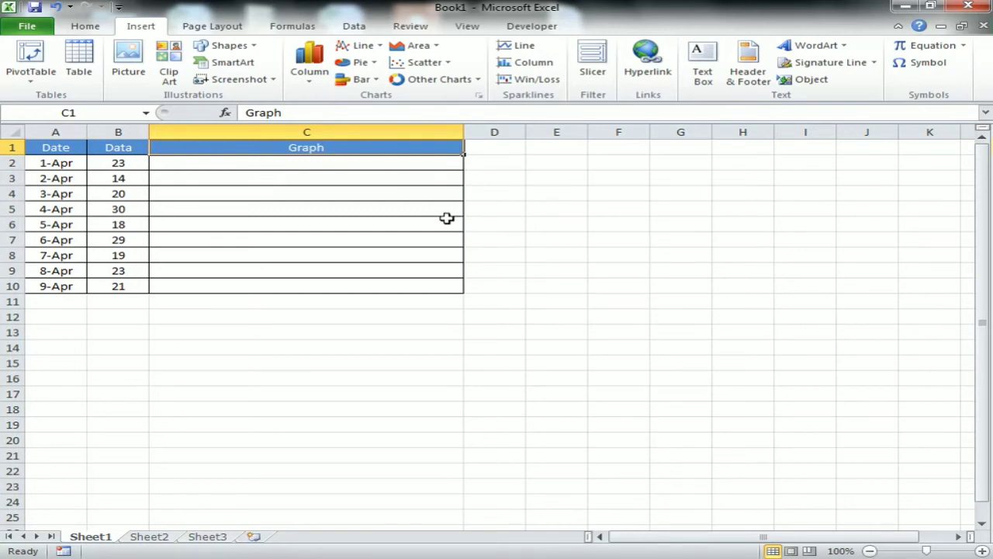
ctrl+scroll(449, 218, up, 5)
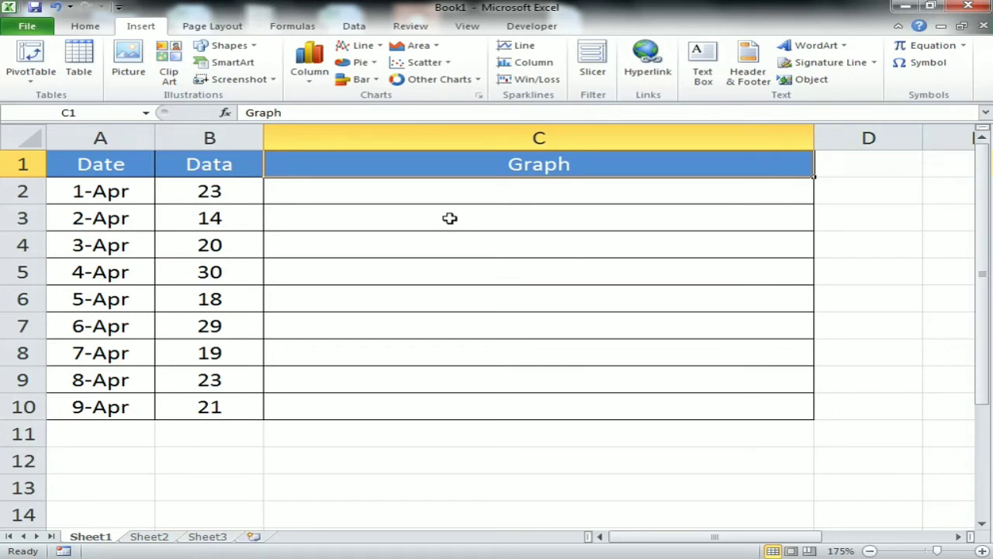
ctrl+scroll(449, 218, up, 1)
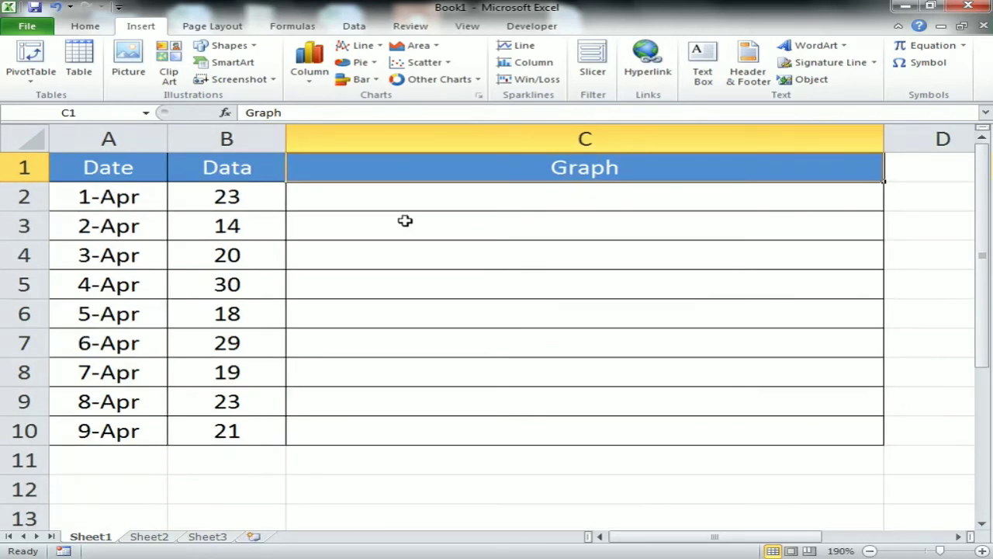
click(194, 195)
drag(109, 171, 78, 427)
drag(133, 195, 109, 431)
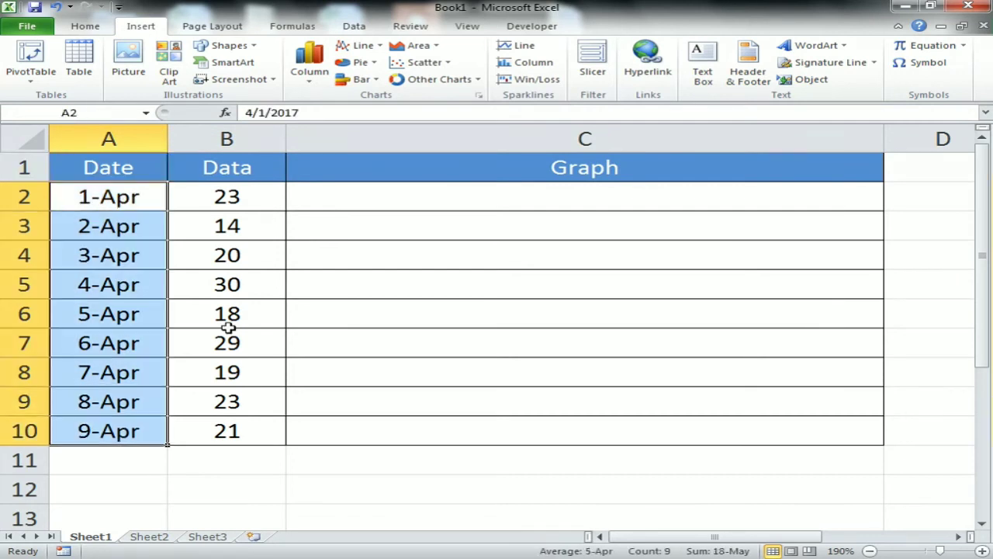
drag(250, 189, 242, 435)
Enter =REPT("|",B2) in C2 to draw a bar of pipe characters
click(454, 196)
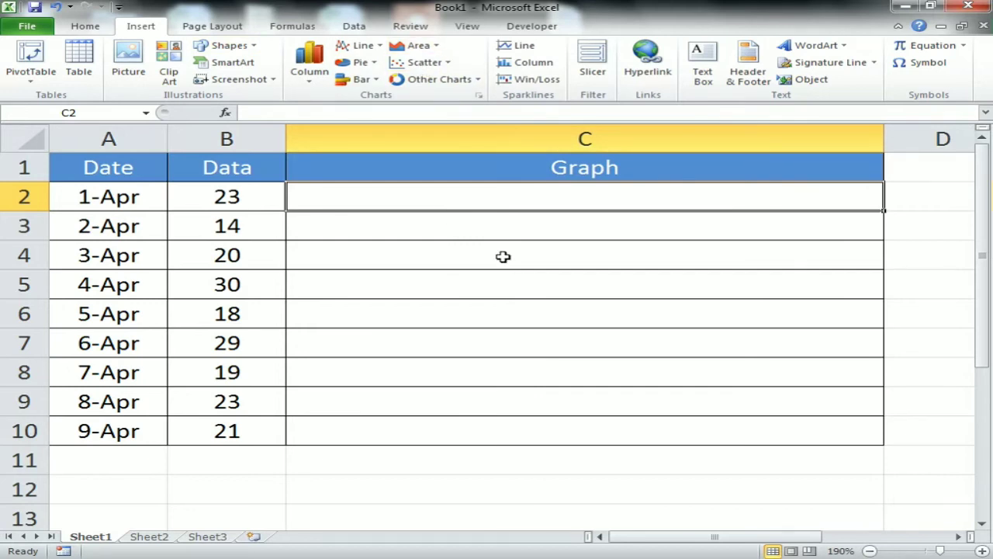
text(=r)
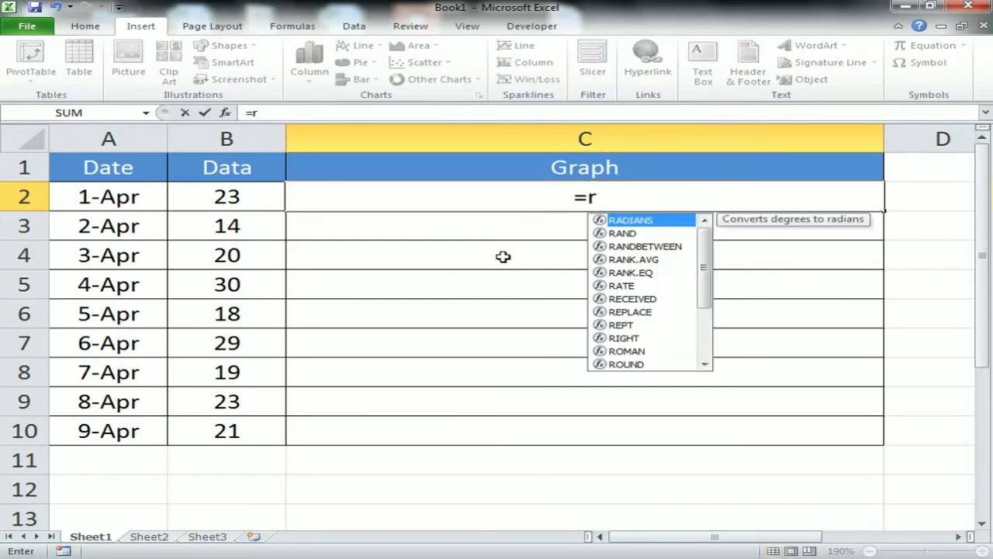
text(ep)
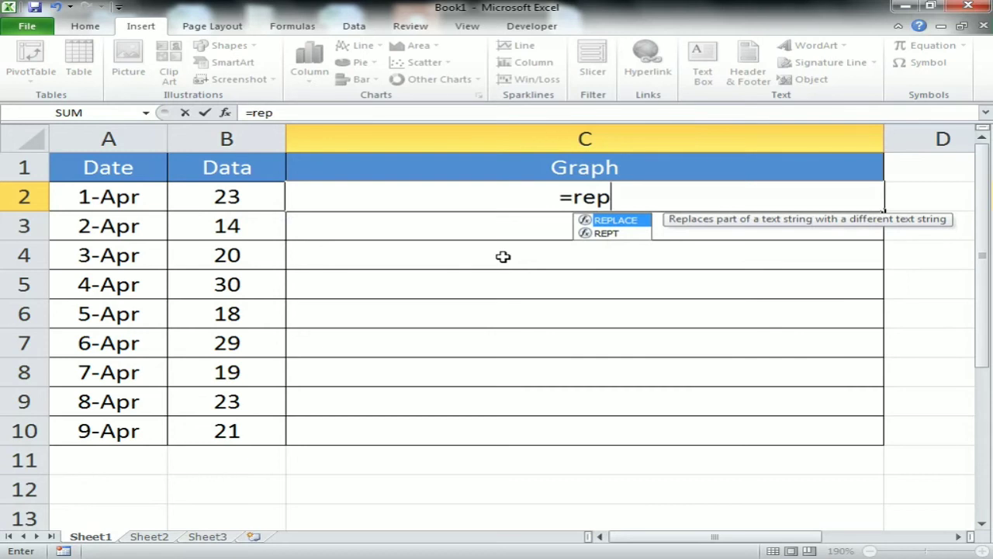
key(Down)
key(Tab)
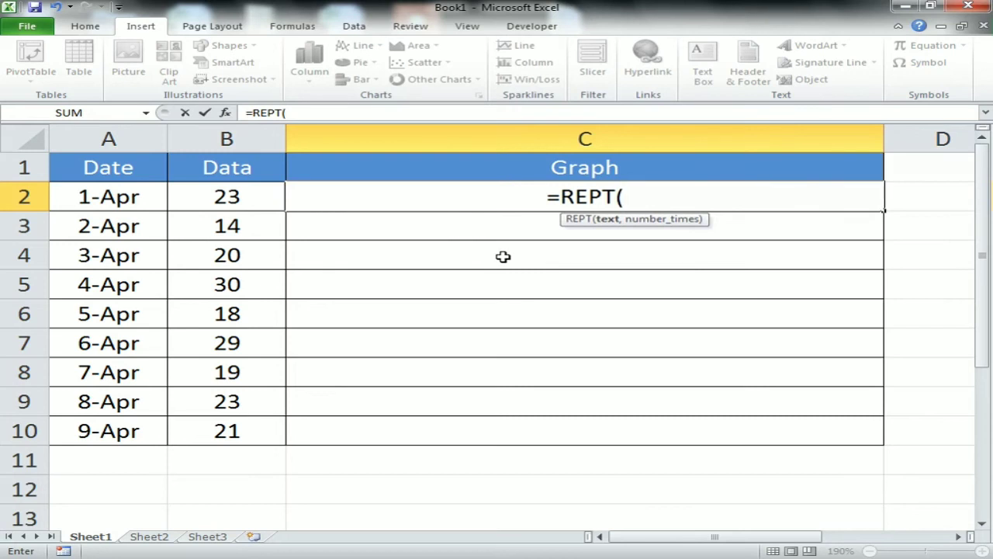
text(")
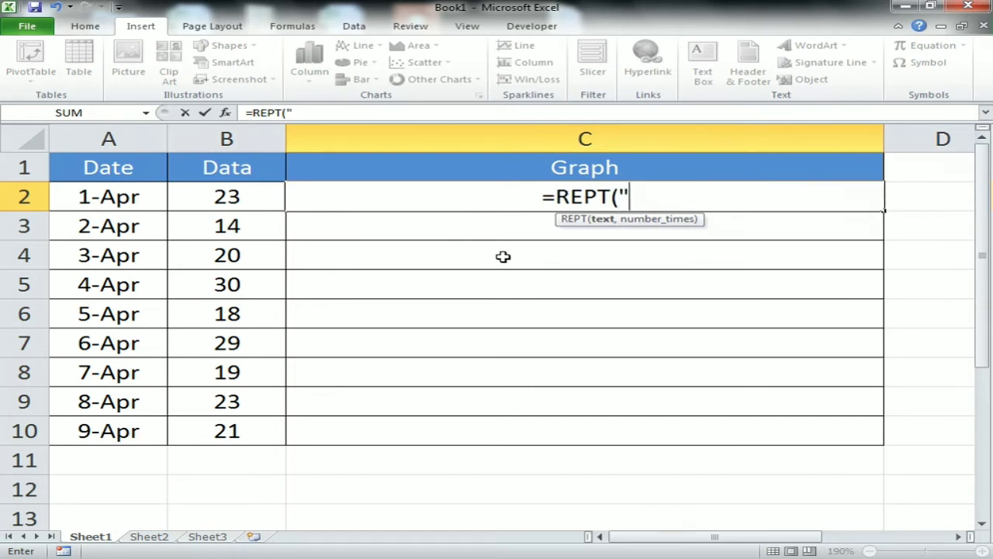
text(|)
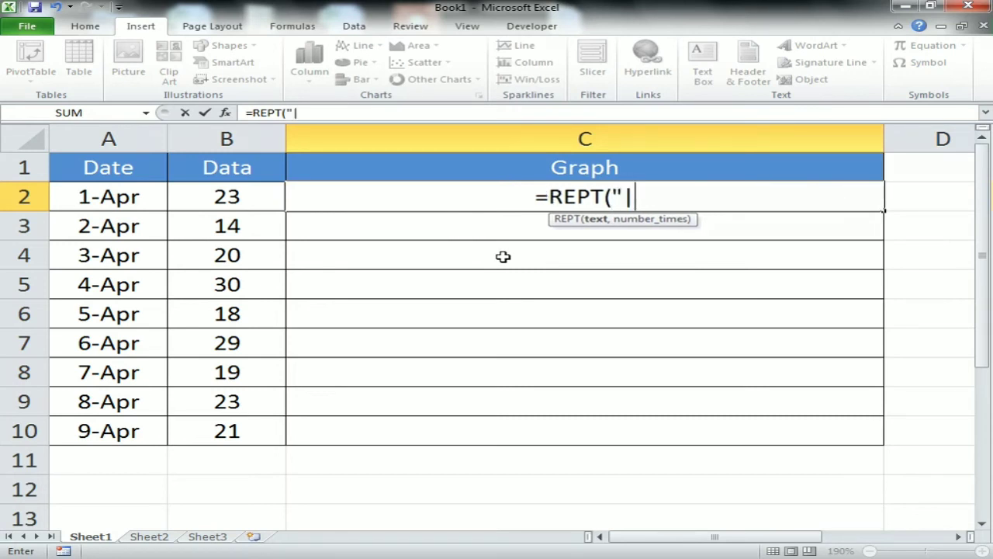
text(")
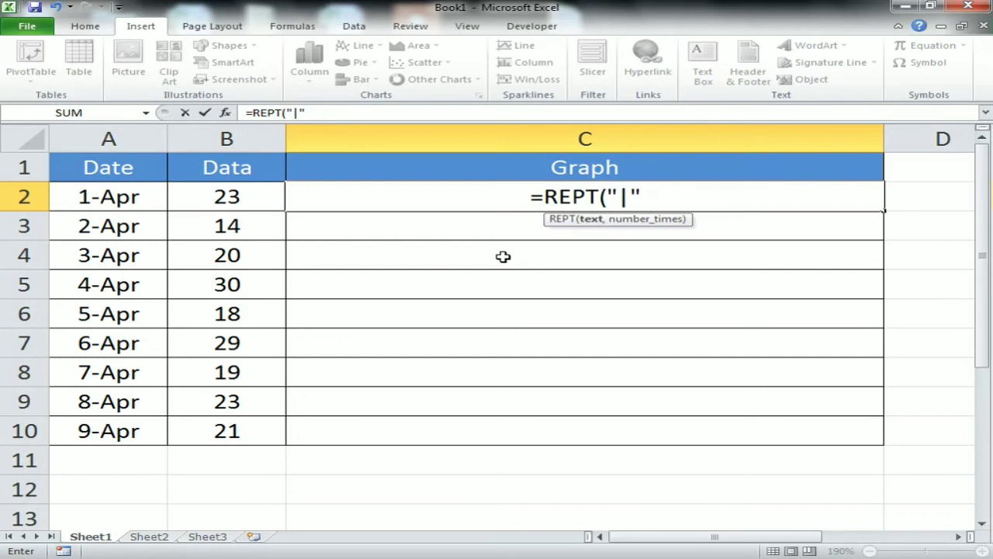
text(,)
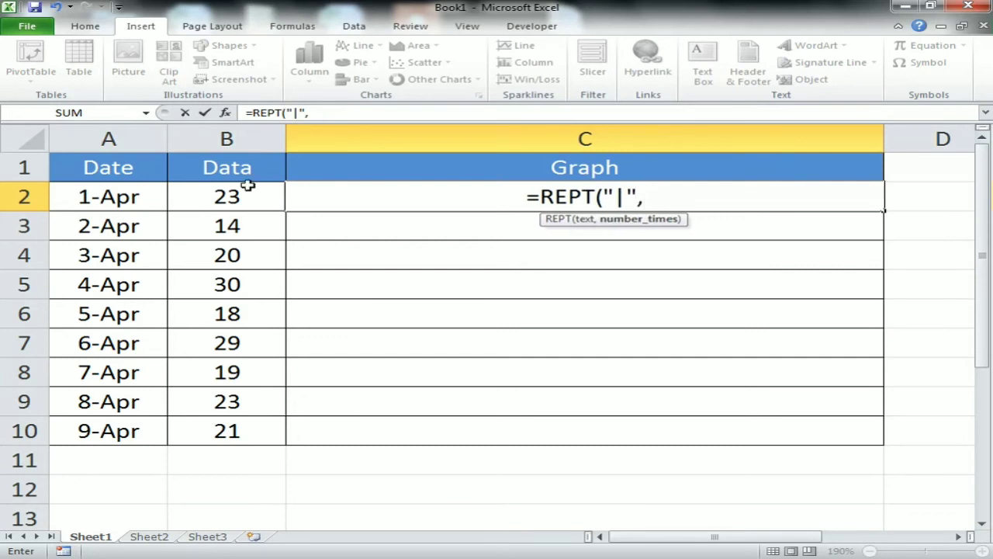
click(237, 199)
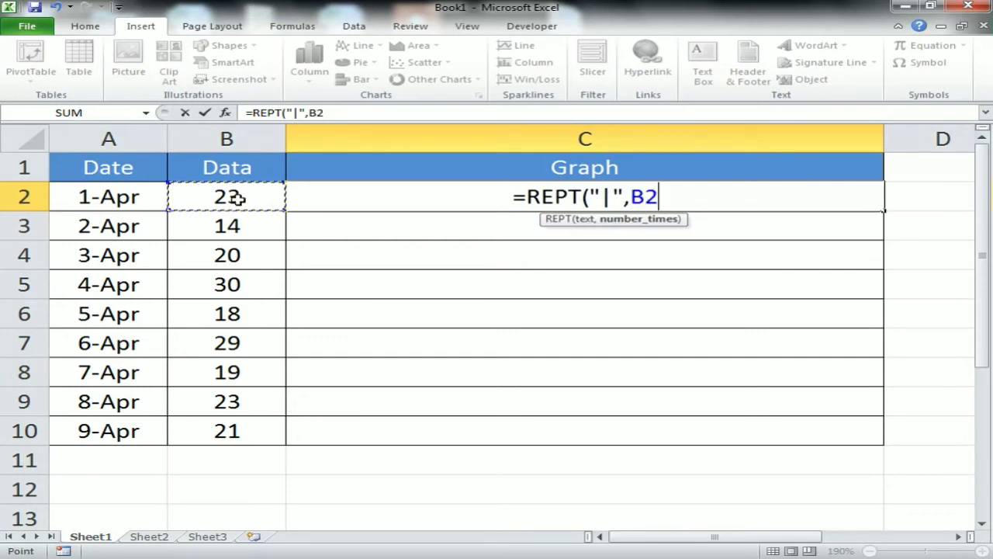
key(Return)
key(Up)
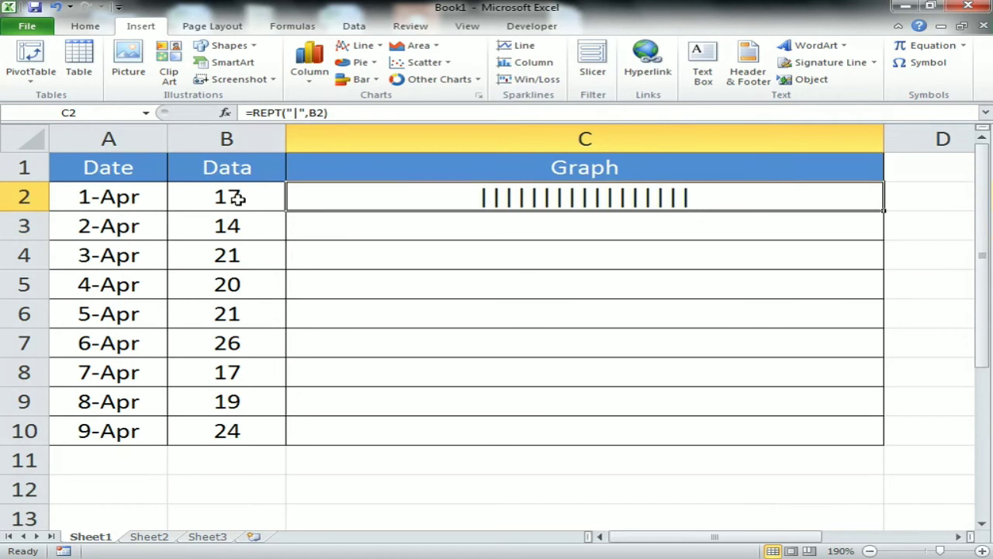
Left-align the C2 bar and colour it purple
click(85, 28)
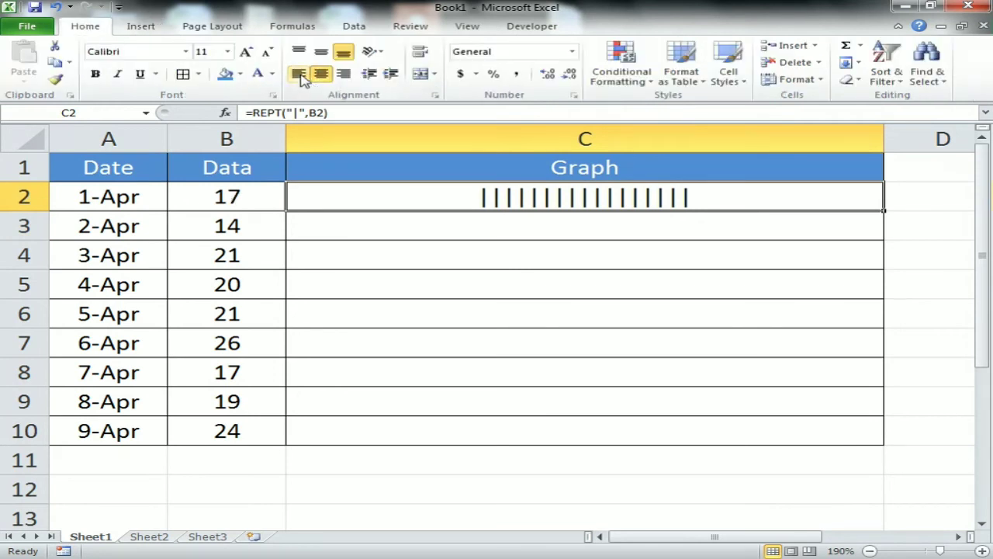
click(298, 74)
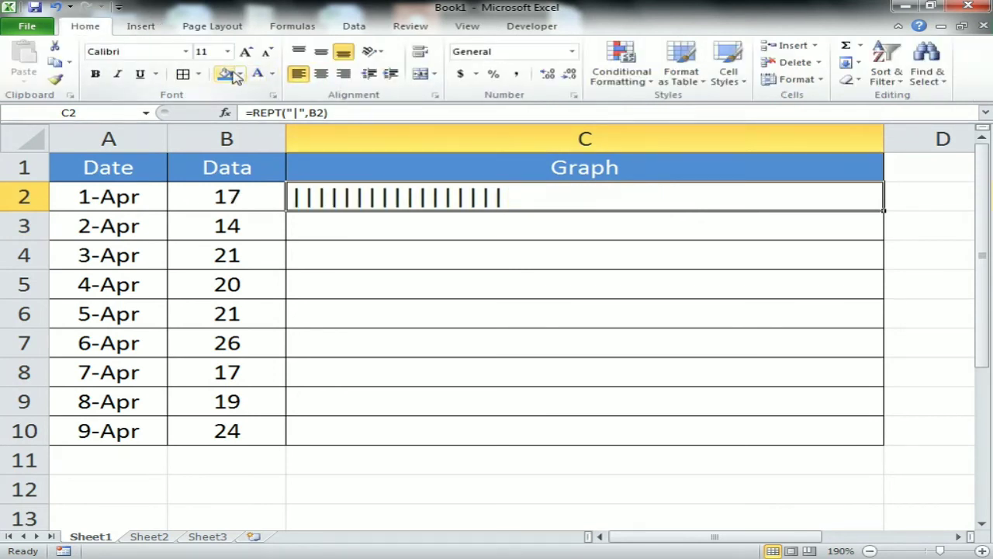
click(273, 74)
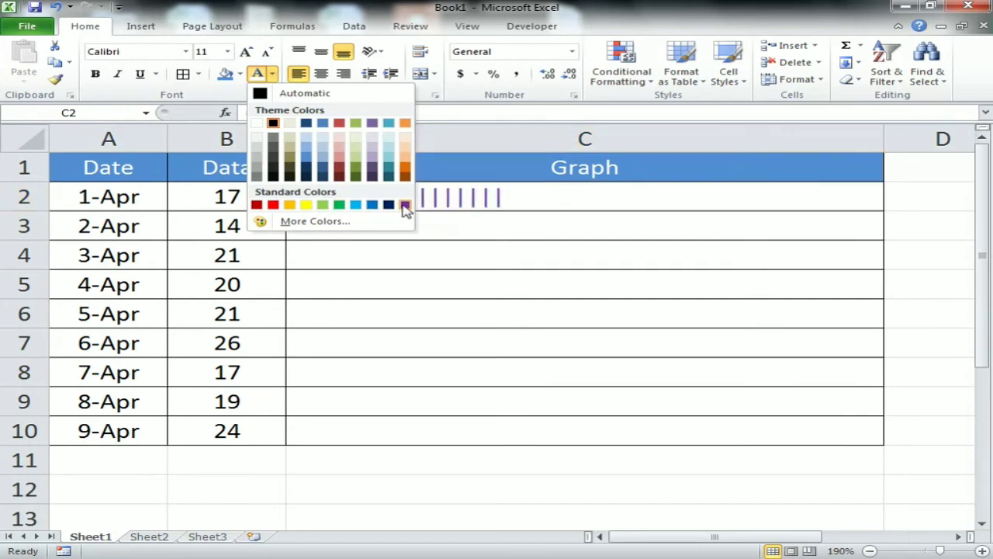
click(405, 206)
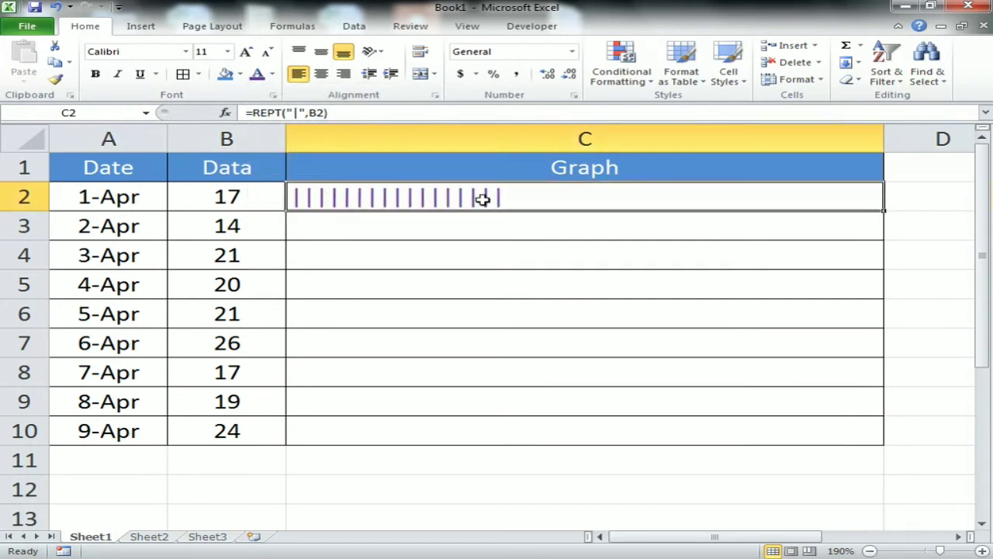
Make the C2 bar bold Verdana, then select the Graph cells C2:C10
click(149, 51)
text(Verdana)
key(Return)
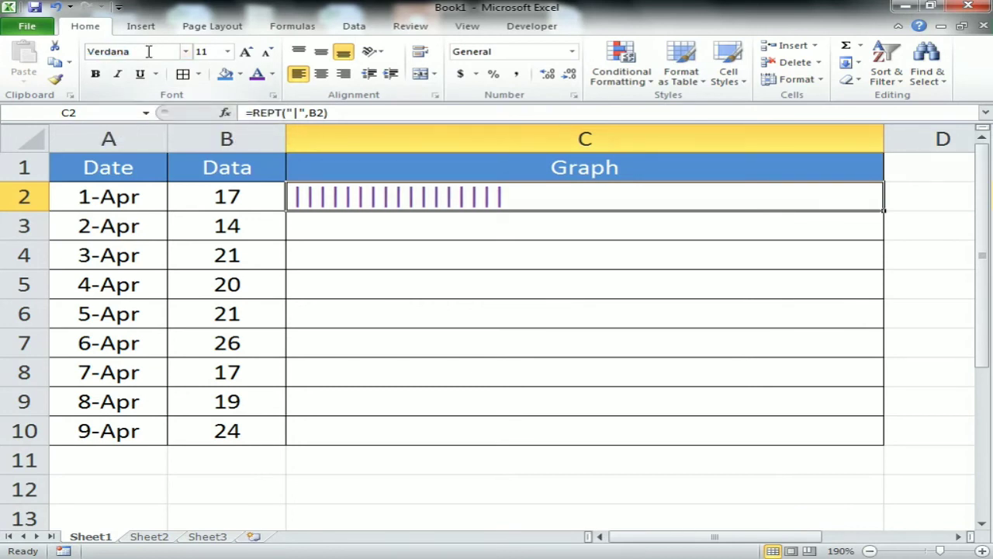
click(95, 75)
click(473, 233)
drag(510, 195, 507, 429)
Fill the REPT bar formula down to C10 and check the formulas in columns B and C
key(ctrl+d)
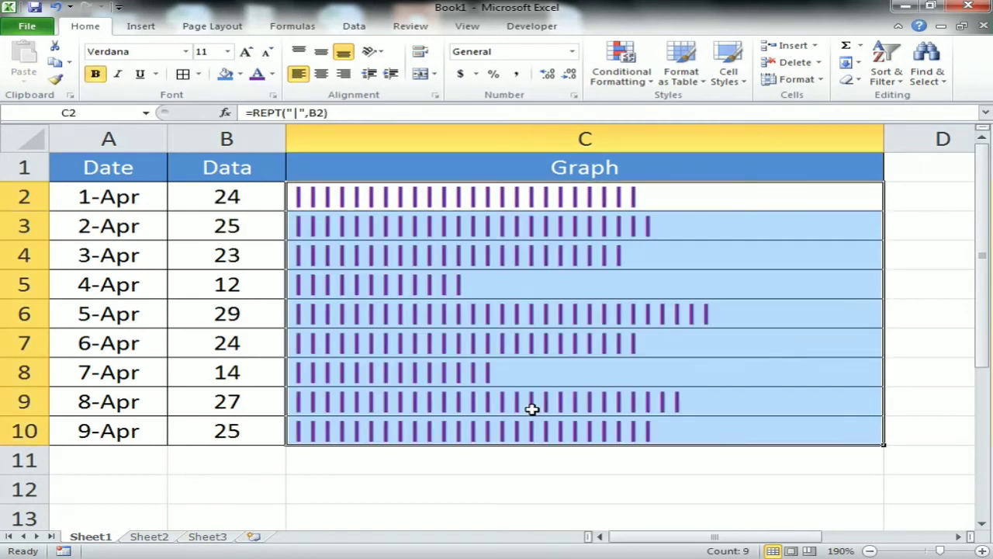
click(838, 344)
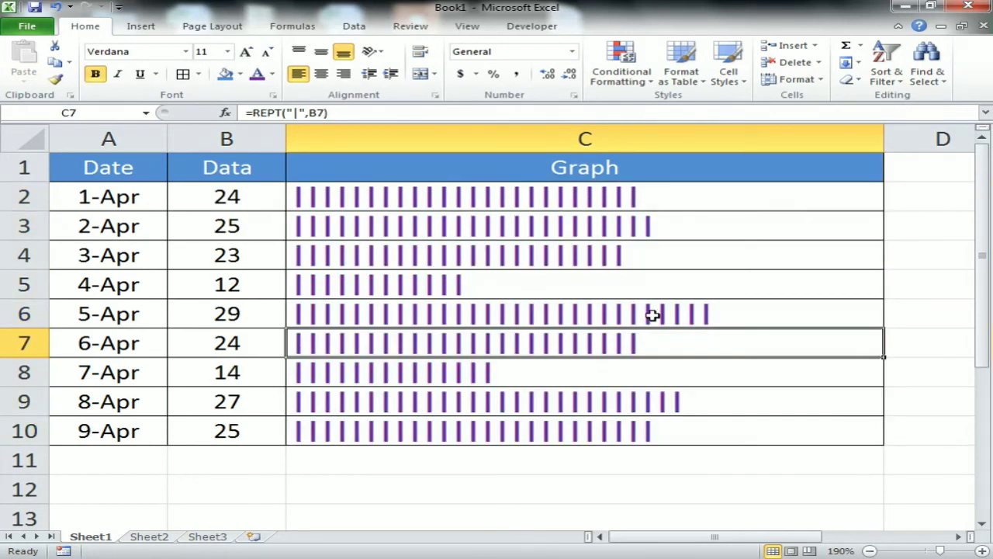
click(313, 278)
click(215, 249)
click(210, 200)
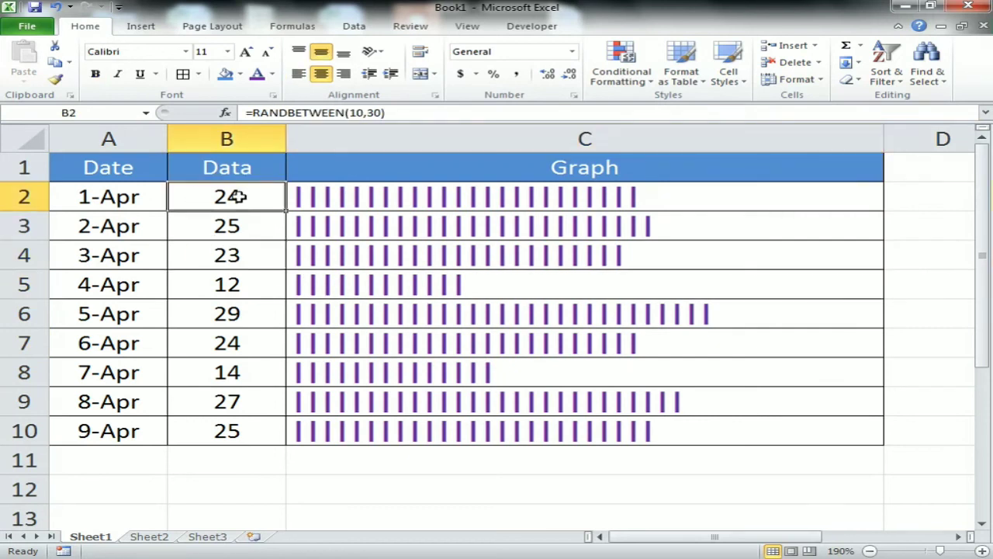
click(236, 256)
click(237, 340)
click(241, 401)
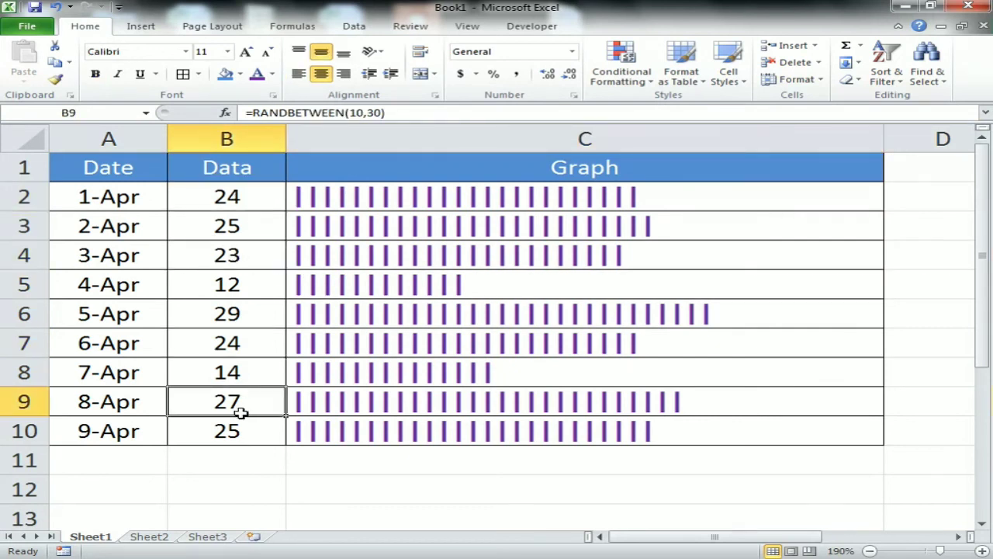
click(254, 221)
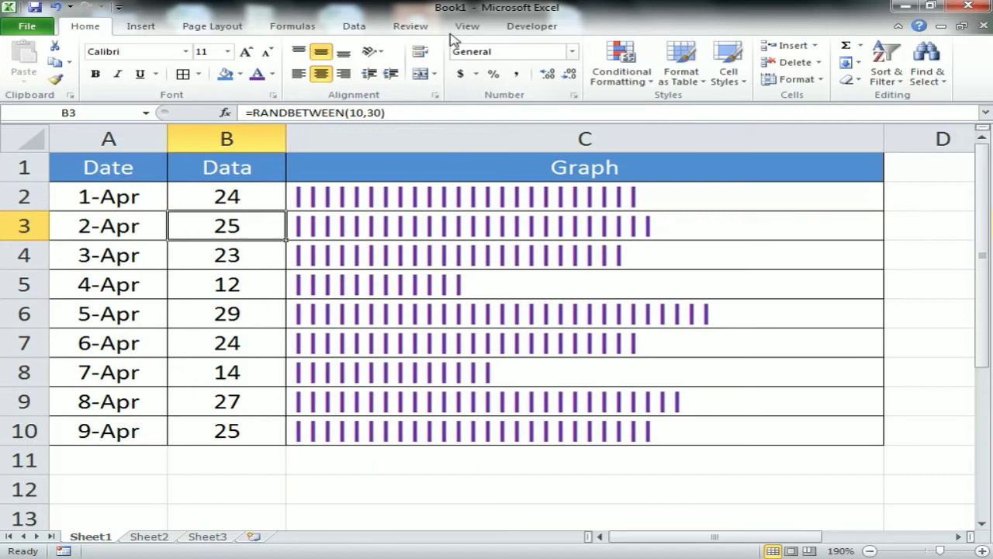
Run Calculate Now eleven times to refresh the random Data values and their bars
click(310, 27)
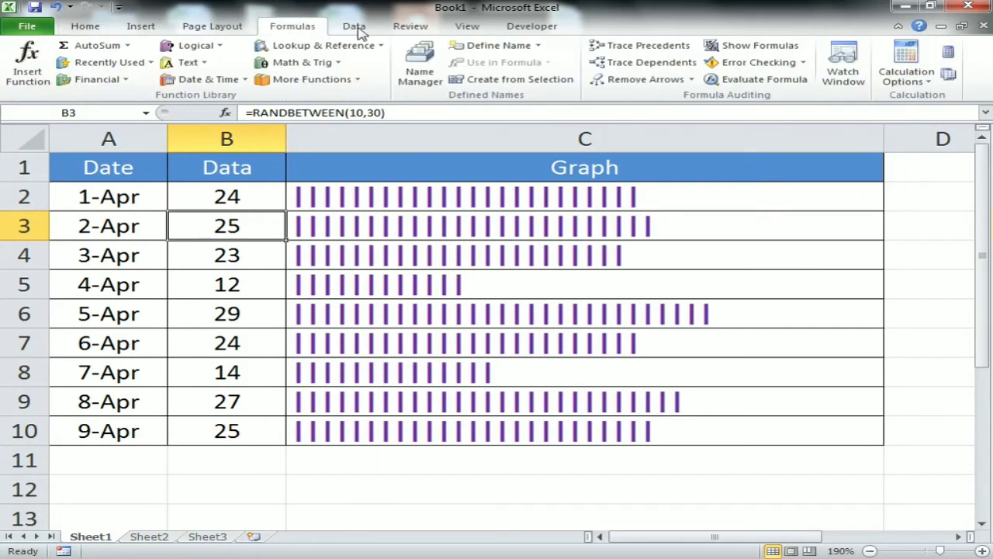
click(950, 52)
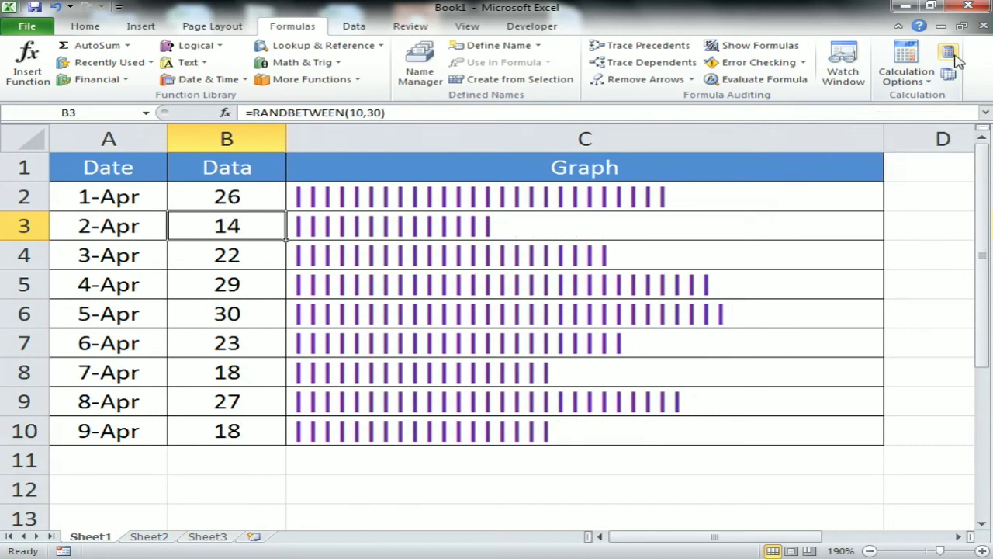
click(949, 53)
click(950, 54)
click(949, 55)
click(949, 54)
click(950, 55)
click(950, 54)
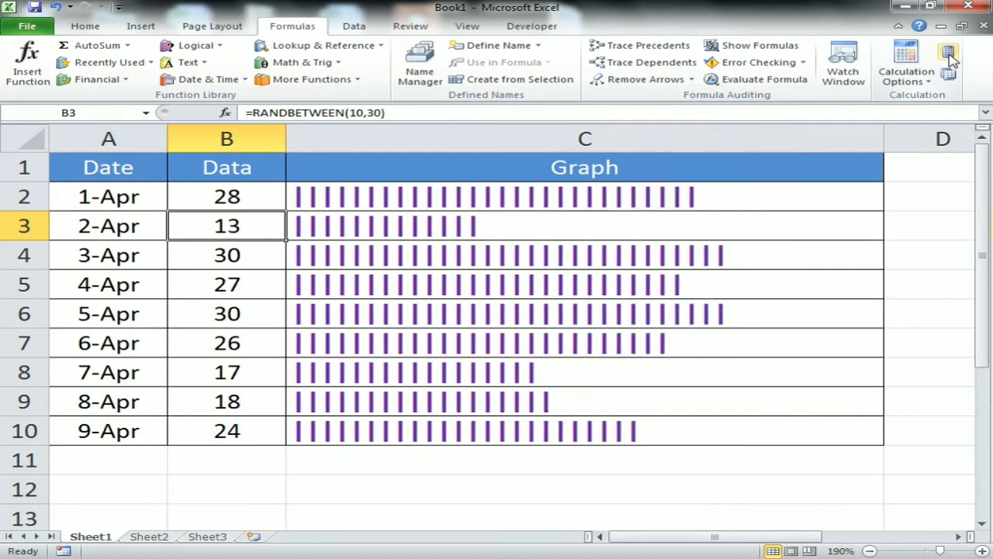
click(950, 54)
click(949, 54)
click(950, 54)
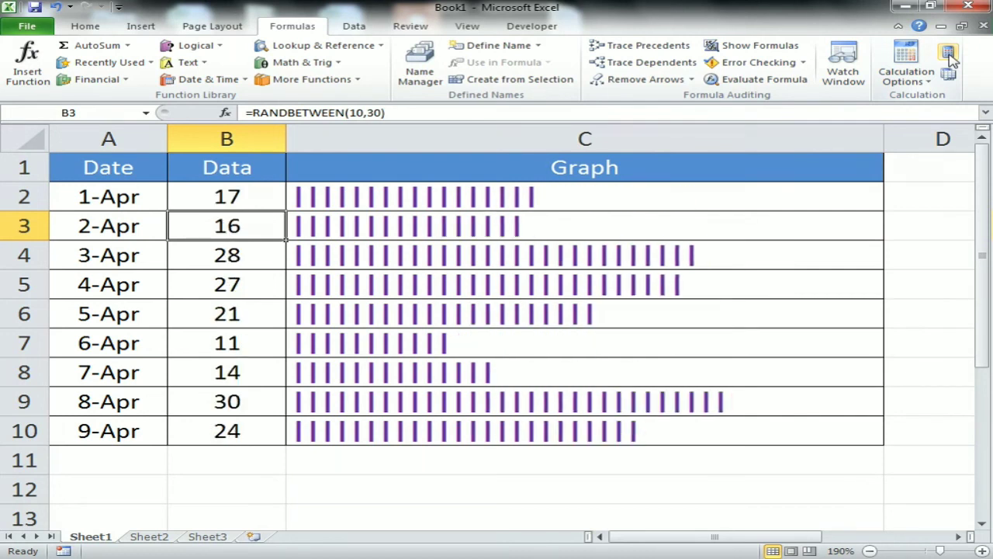
click(950, 54)
AutoFit column C by double-clicking its header border so the width fits the bars
drag(521, 193, 501, 419)
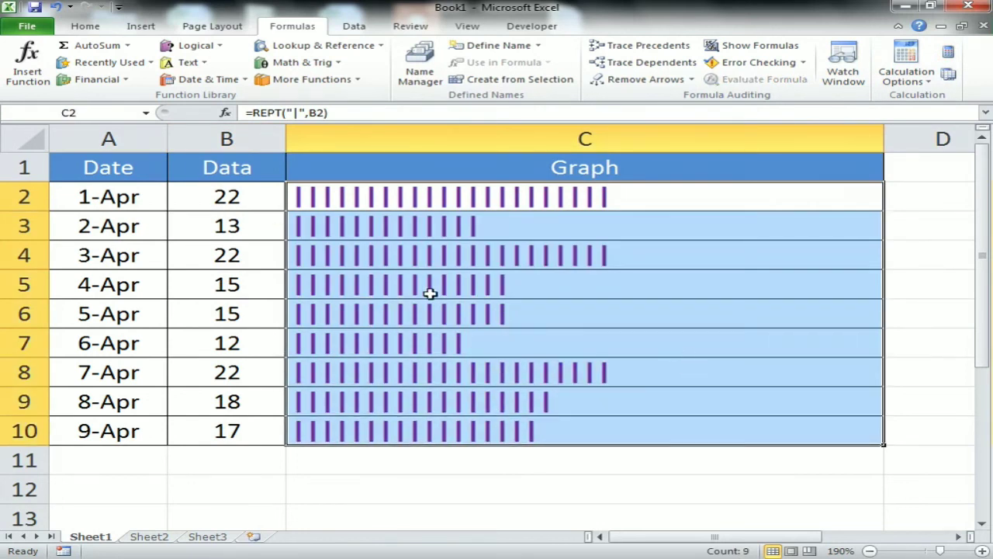
drag(456, 194, 452, 423)
click(639, 163)
click(517, 200)
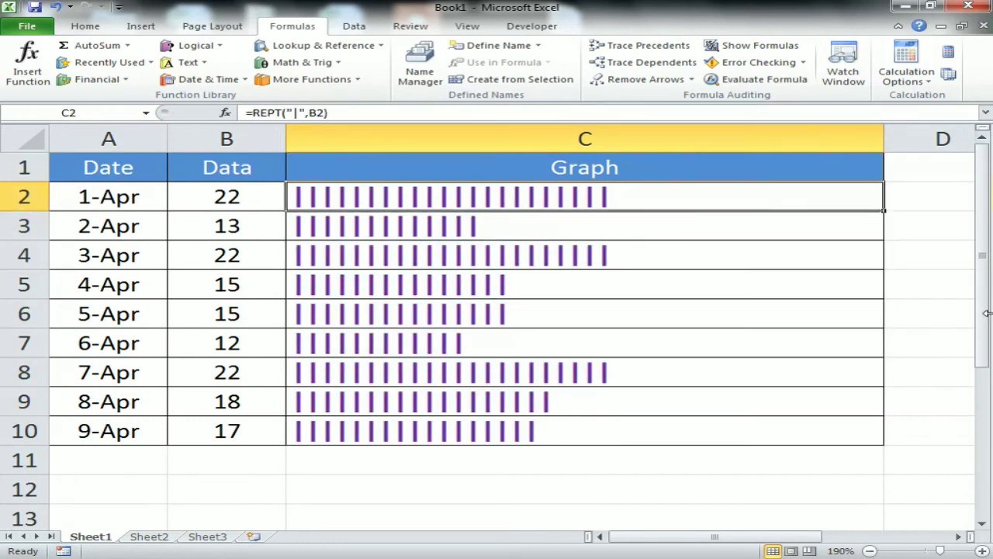
double_click(884, 137)
click(773, 231)
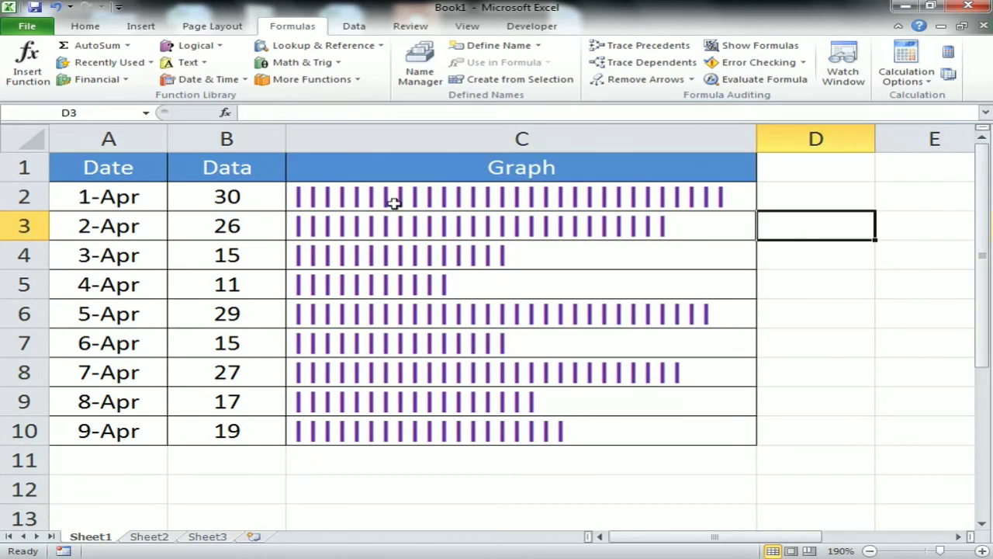
drag(576, 200, 567, 432)
click(243, 208)
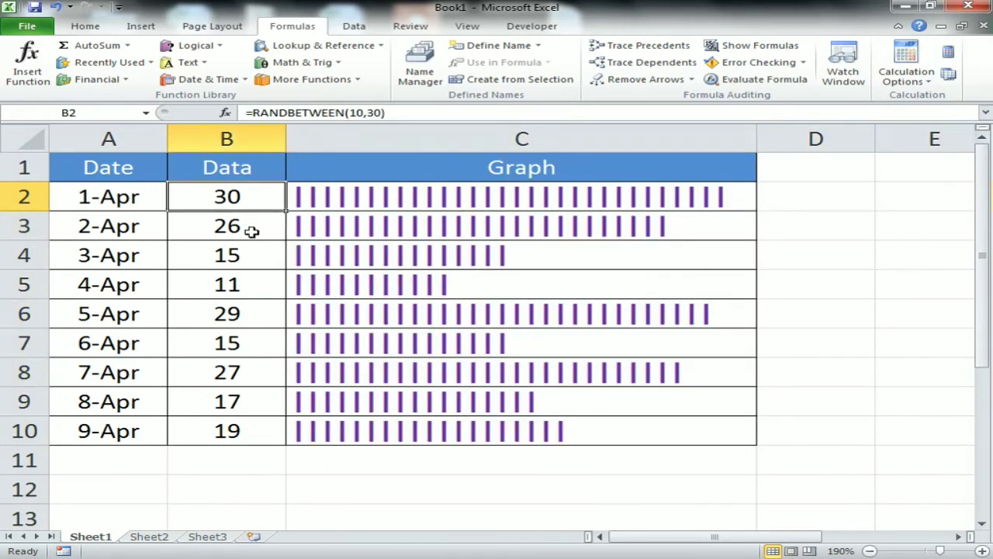
click(831, 221)
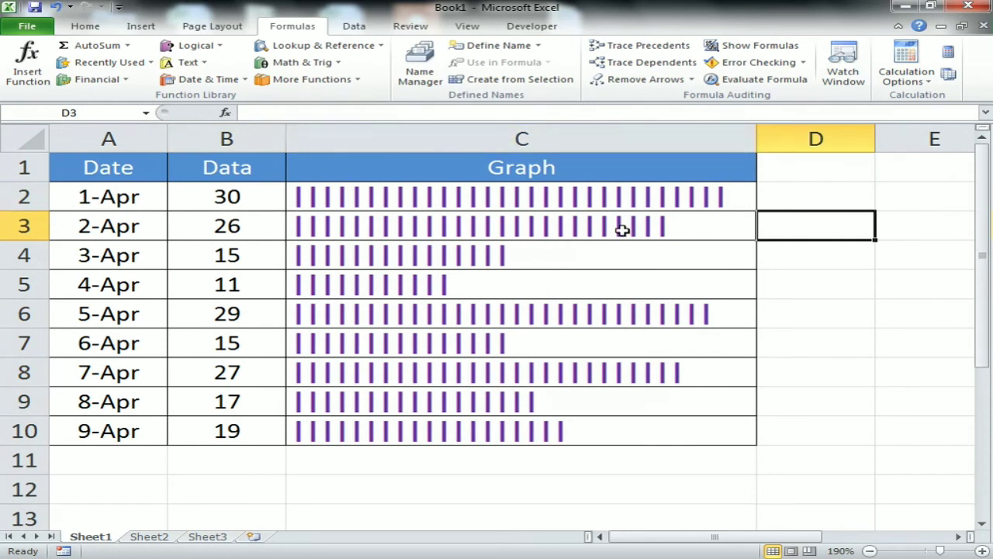
key(alt+w)
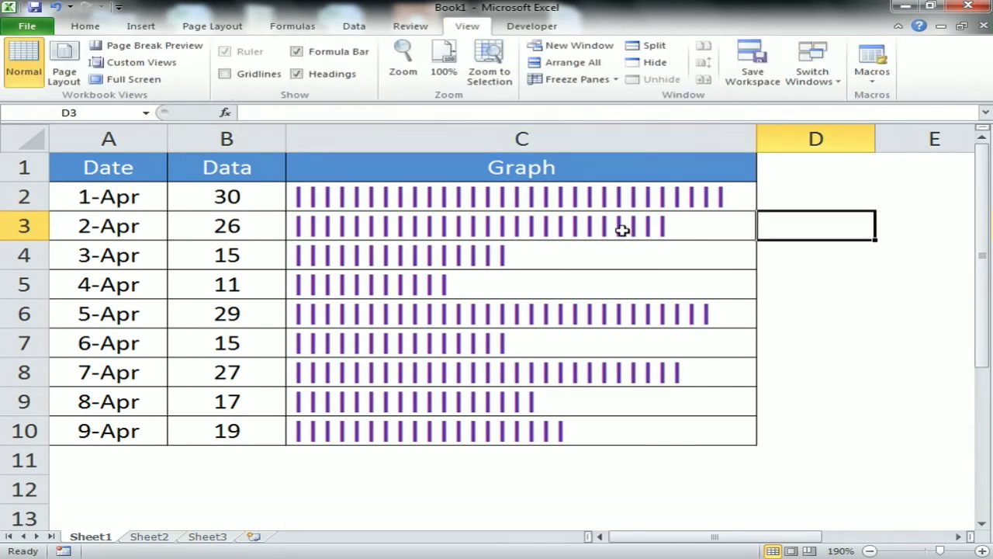
click(541, 180)
click(122, 167)
drag(122, 167, 480, 423)
click(661, 302)
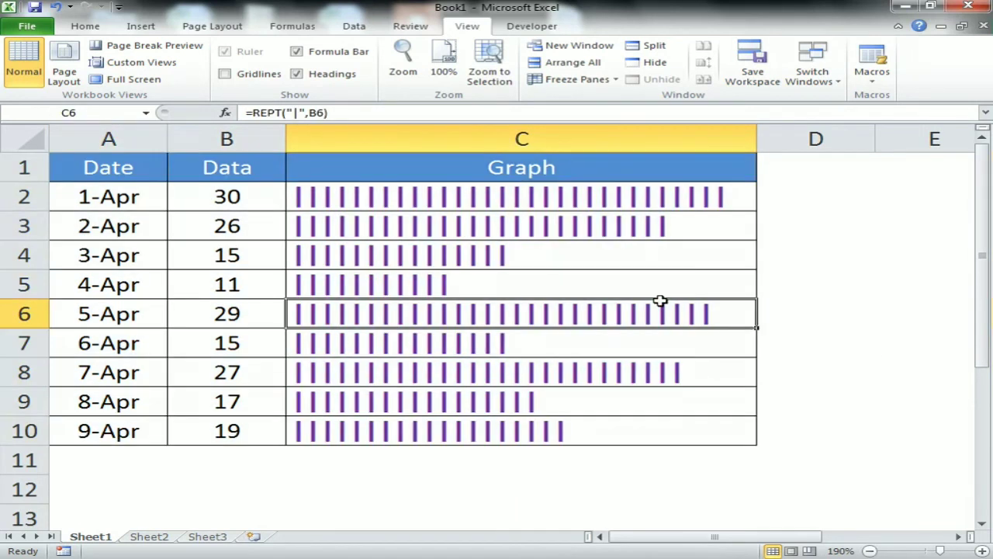
click(140, 26)
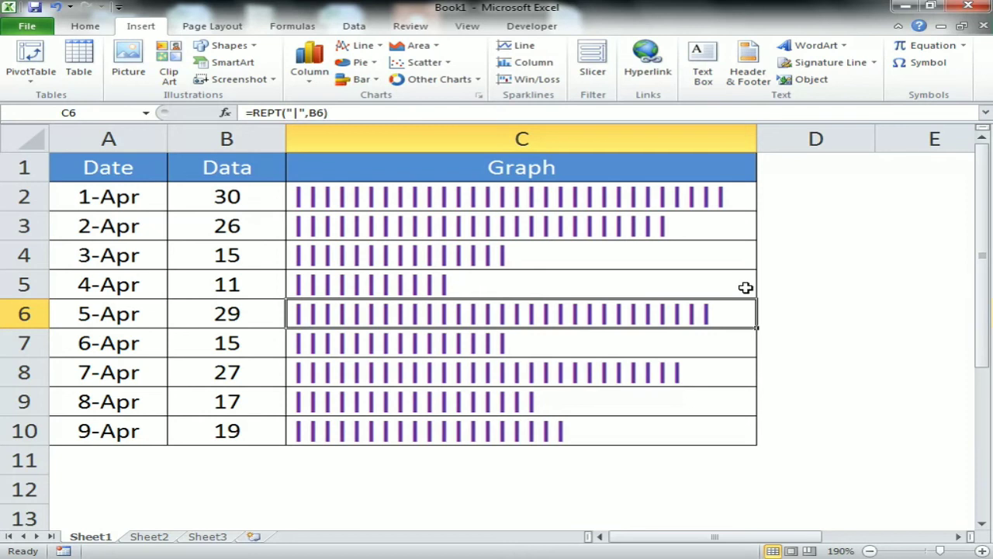
click(594, 203)
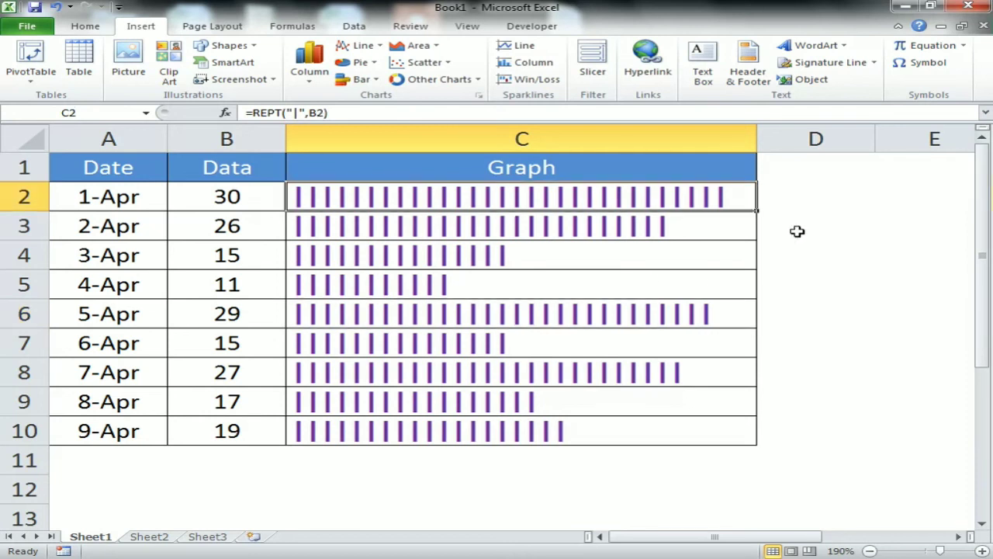